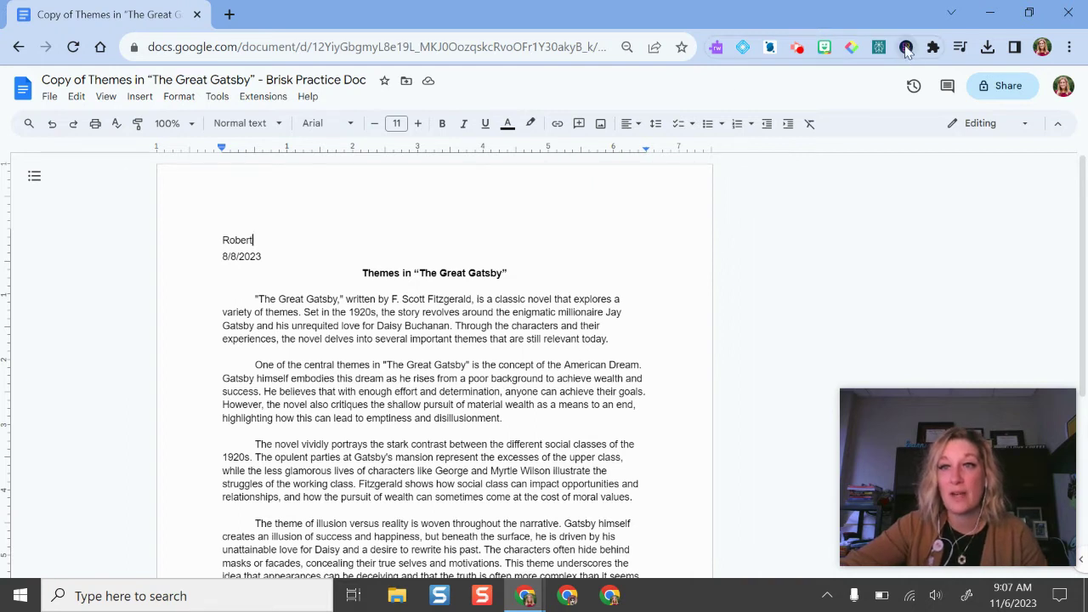
{"action": "left_click", "coordinate": [932, 47]}
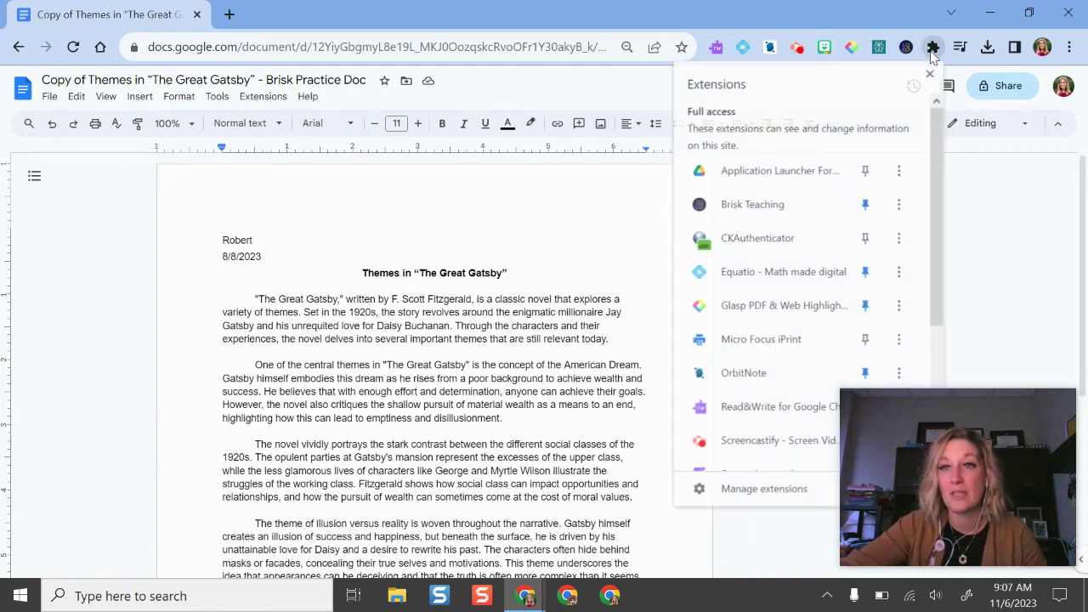
{"action": "left_click", "coordinate": [892, 371]}
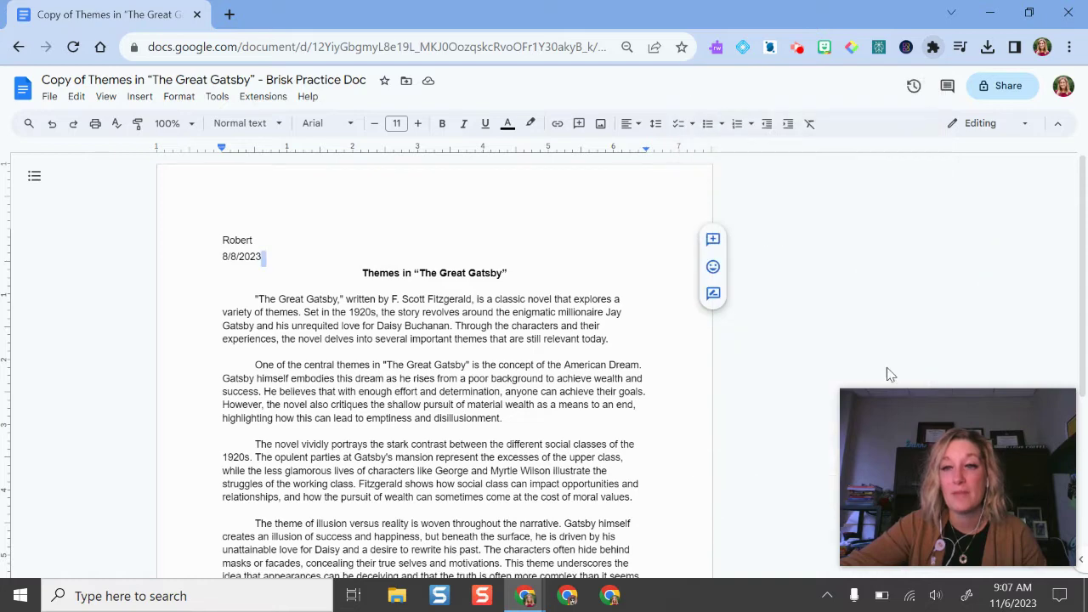
{"action": "left_click_drag", "start_coordinate": [1022, 497], "coordinate": [772, 64]}
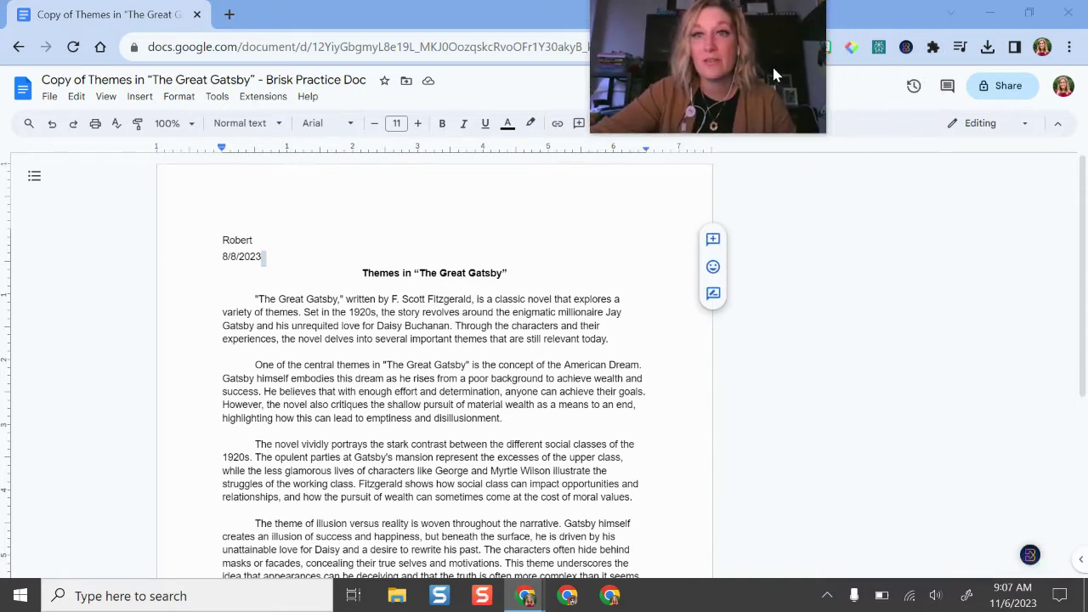
{"action": "left_click", "coordinate": [906, 50]}
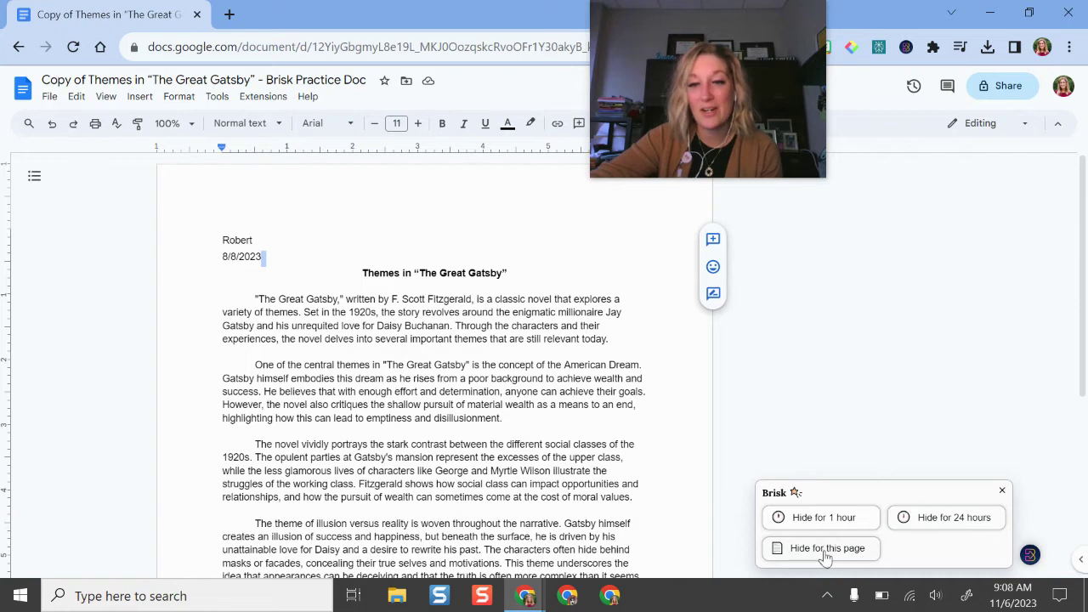
{"action": "left_click", "coordinate": [1002, 491]}
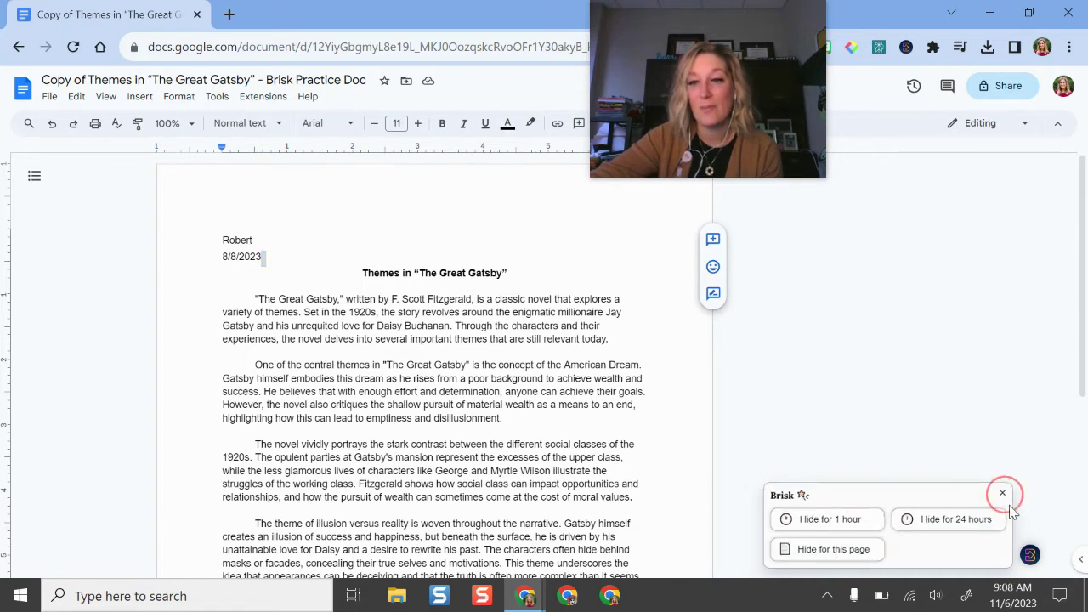
Step: Start giving feedback on the essay with Brisk and set the feedback level to 10th Grade
{"action": "left_click", "coordinate": [1030, 554]}
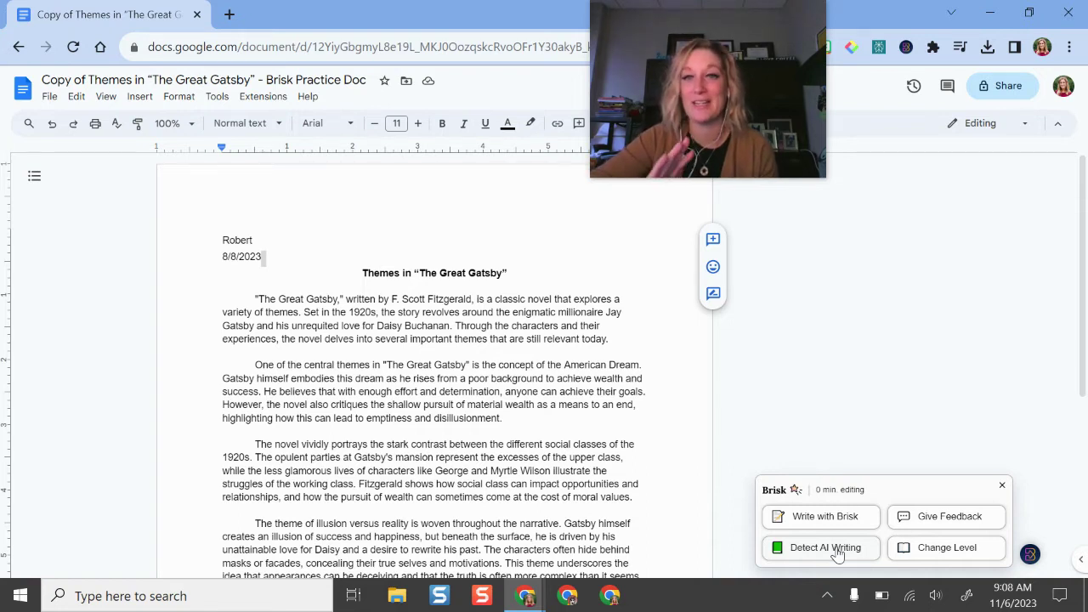
{"action": "left_click", "coordinate": [945, 520]}
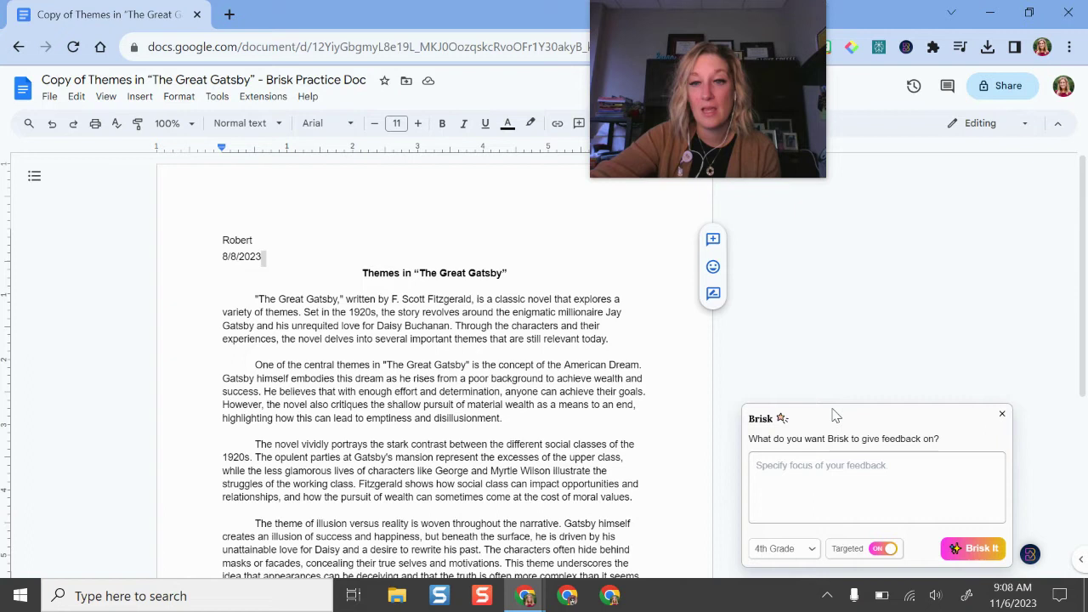
{"action": "left_click", "coordinate": [882, 472]}
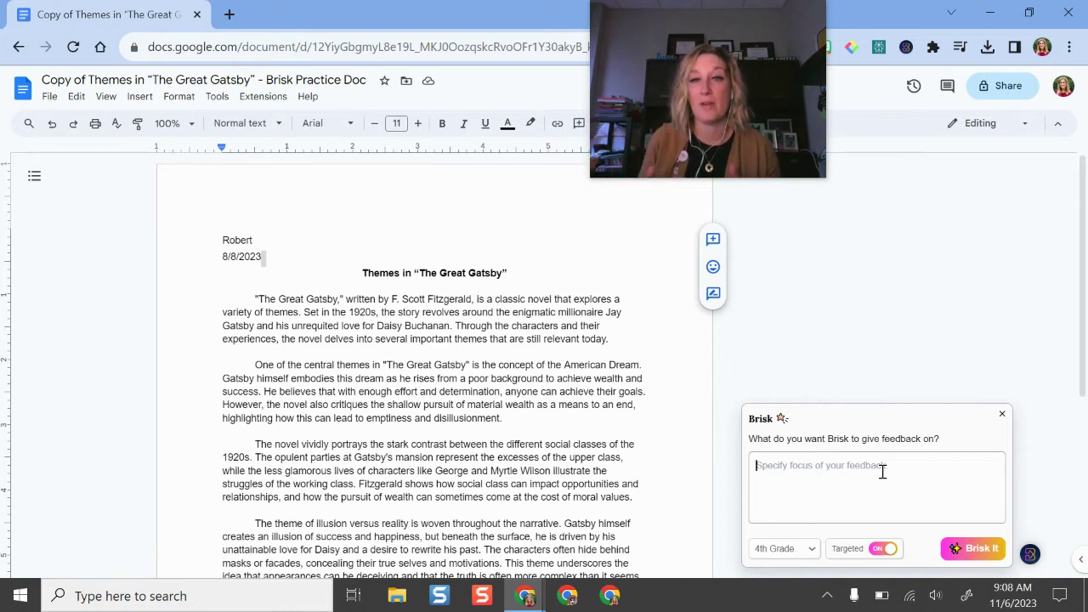
{"action": "left_click", "coordinate": [812, 549]}
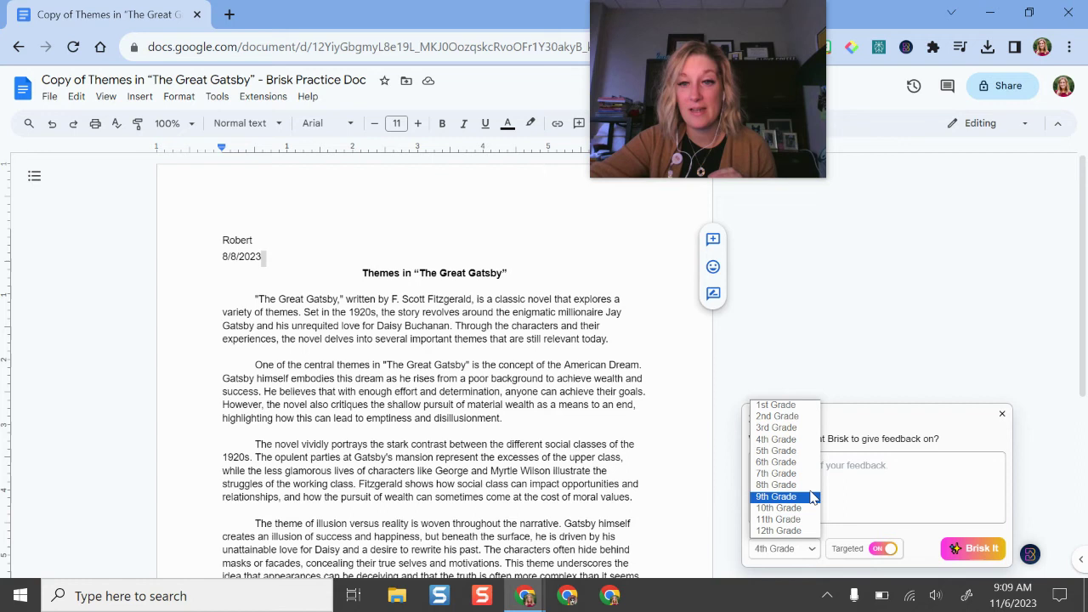
{"action": "left_click", "coordinate": [787, 508]}
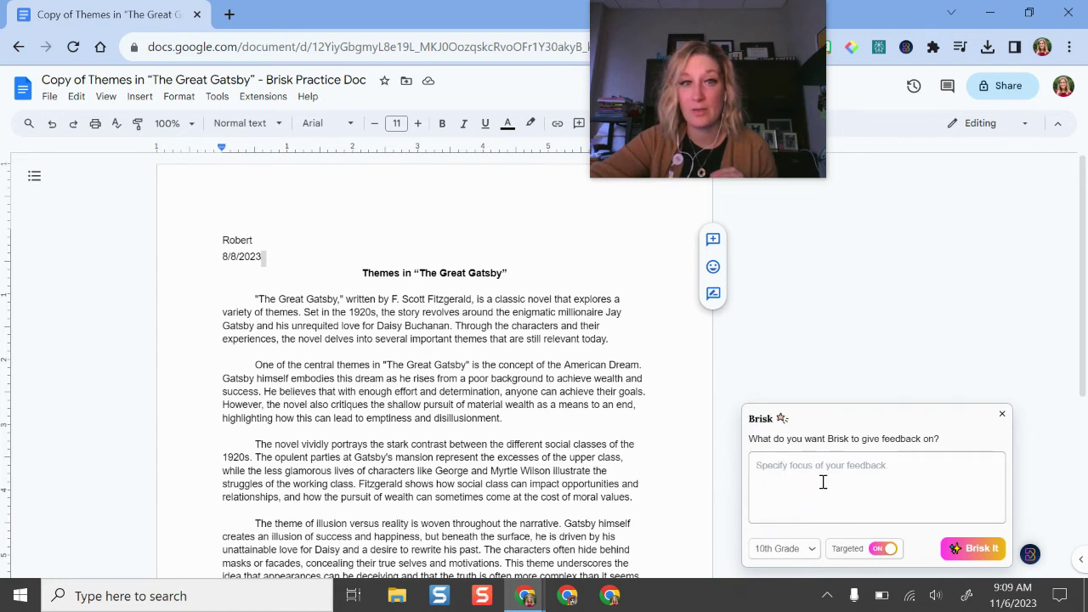
Step: Generate Brisk feedback on "Identifying themes in the novel Great Gatsby with at least 3 supporting details for each theme that has been discussed"
{"action": "left_click", "coordinate": [864, 465]}
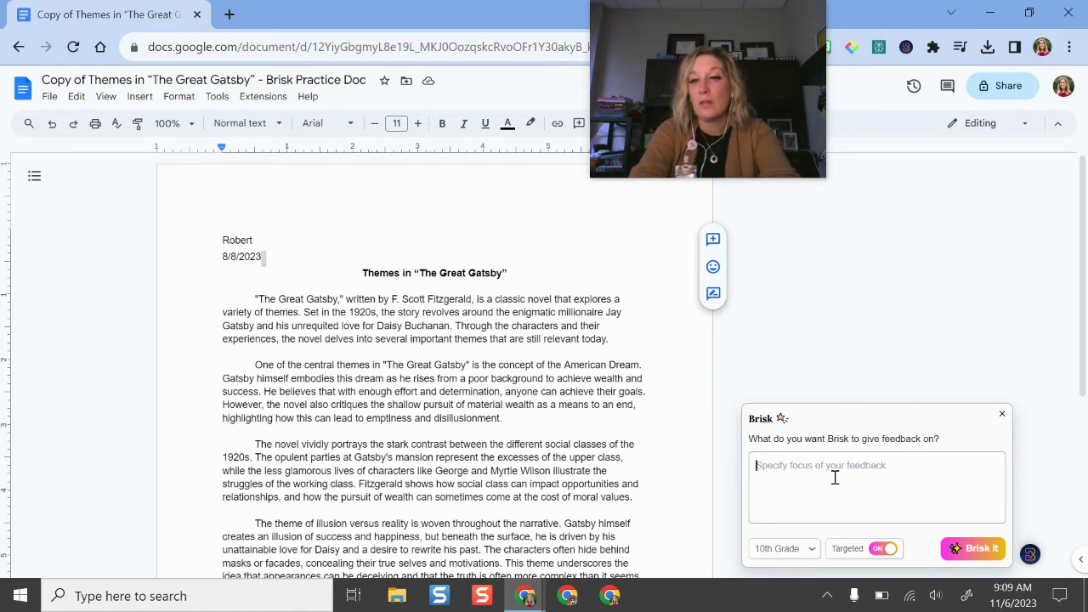
{"action": "type", "text": "IDentif"}
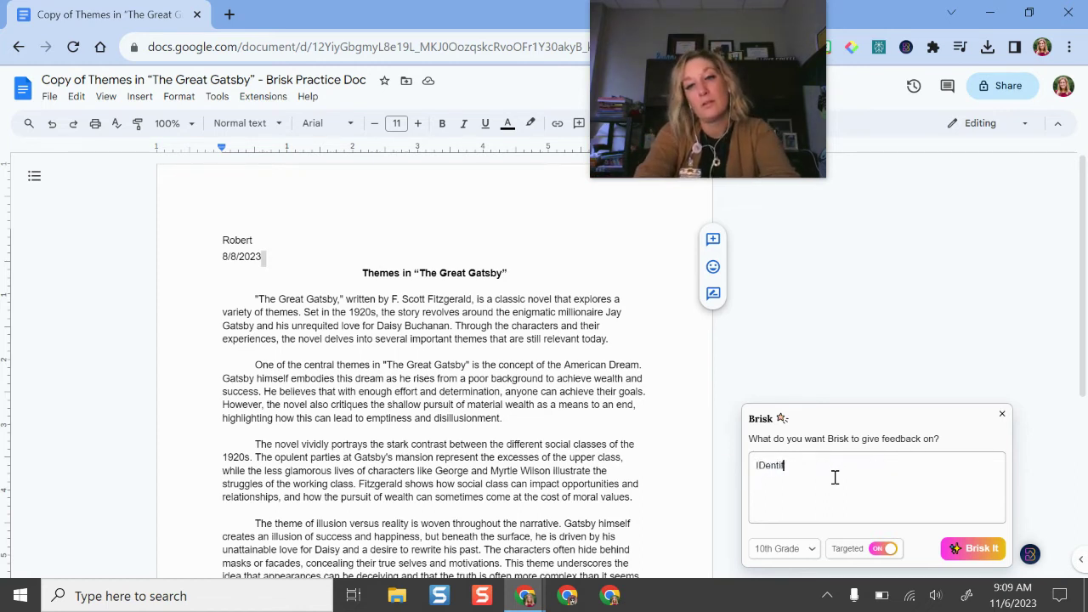
{"action": "key", "text": "BackSpace"}
{"action": "key", "text": "BackSpace"}
{"action": "key", "text": "BackSpace"}
{"action": "key", "text": "BackSpace"}
{"action": "key", "text": "BackSpace"}
{"action": "key", "text": "BackSpace"}
{"action": "type", "text": "dentifying "}
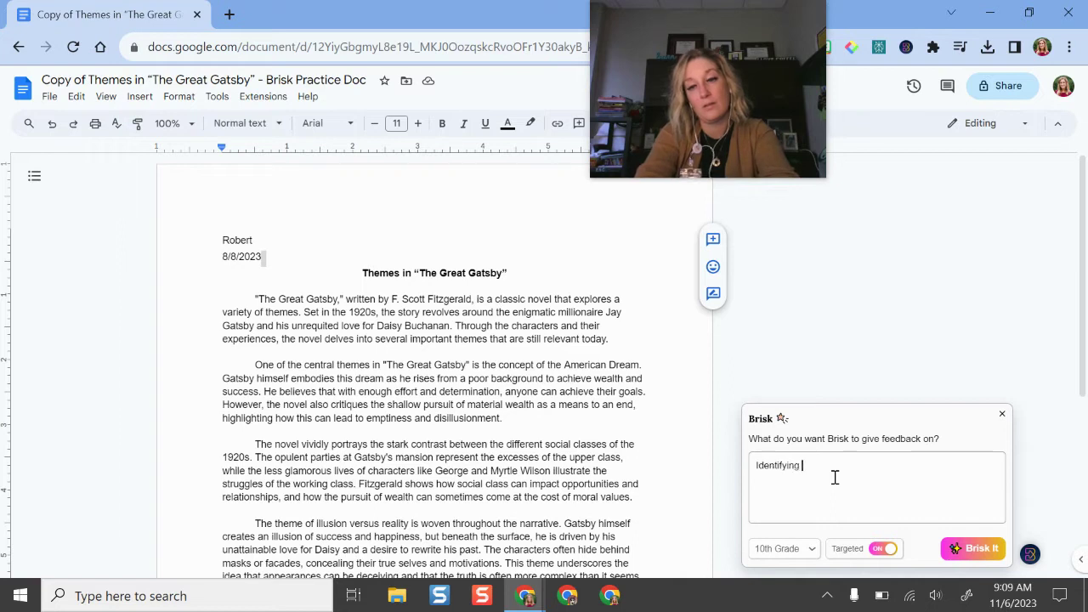
{"action": "type", "text": "themes in the novel Gre"}
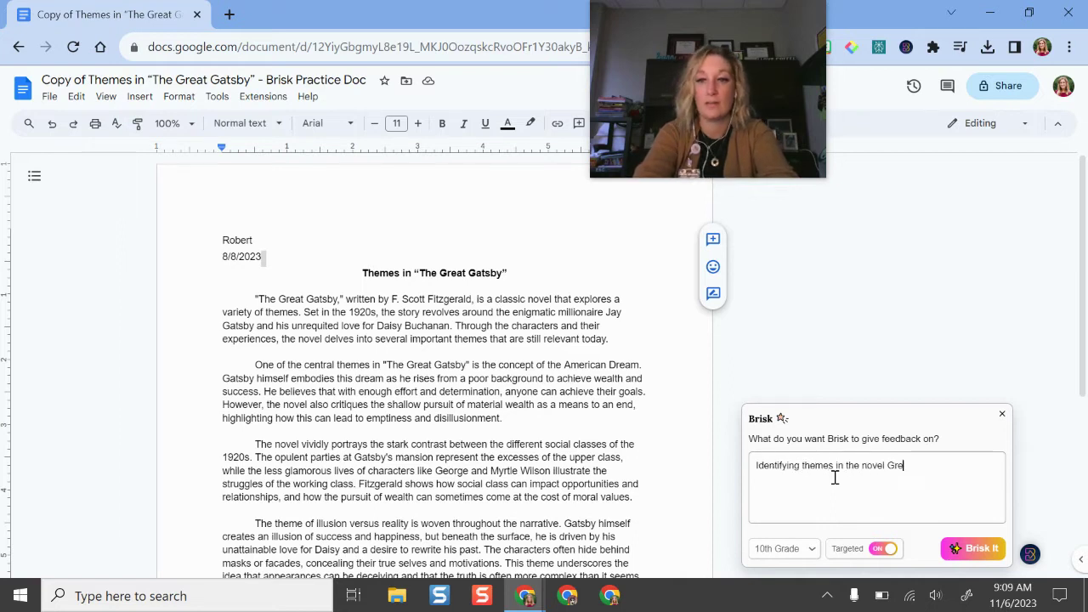
{"action": "type", "text": "at Gatsby wit"}
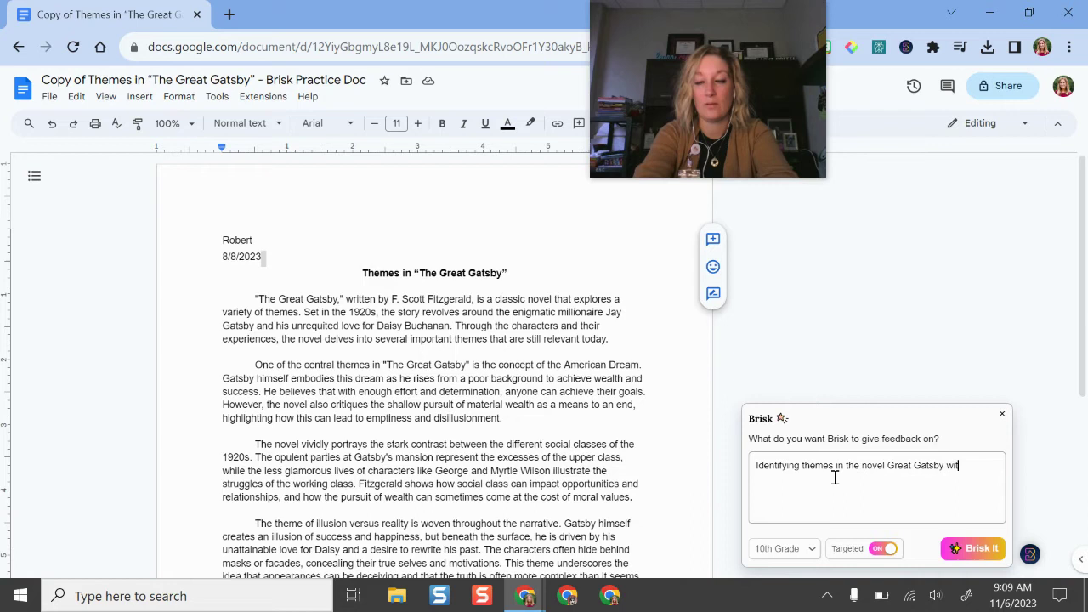
{"action": "type", "text": "h at least 3 sup"}
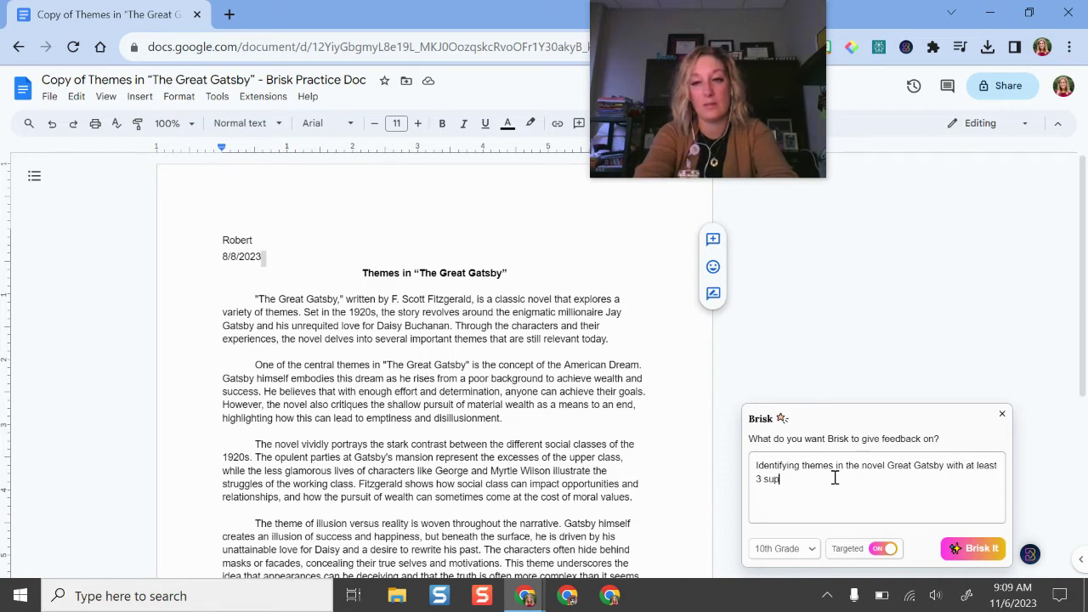
{"action": "type", "text": "porting details f"}
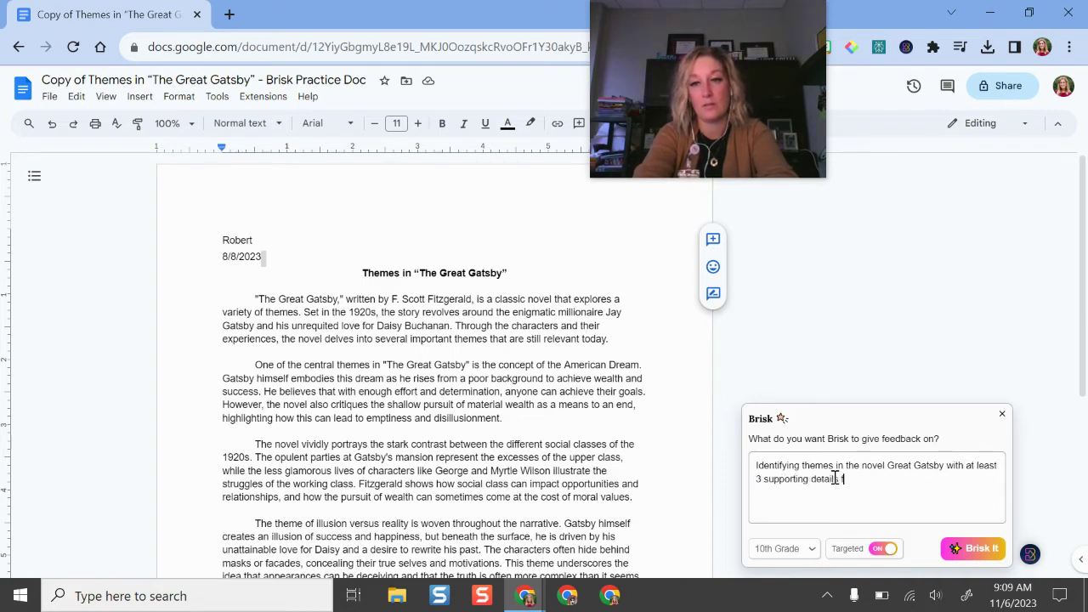
{"action": "type", "text": "or each theme that has been discussed"}
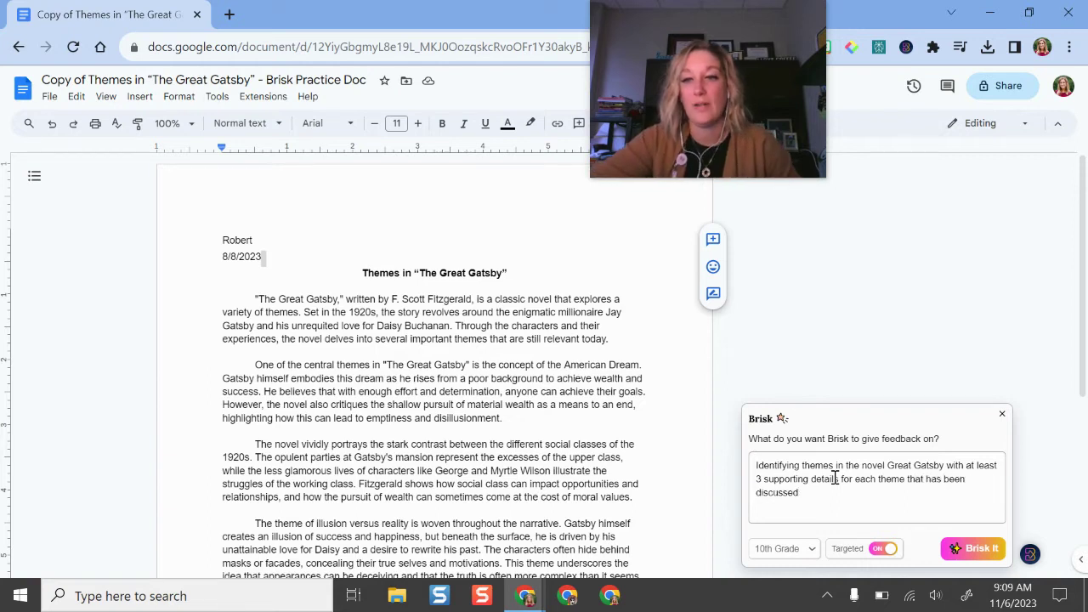
{"action": "left_click", "coordinate": [973, 548]}
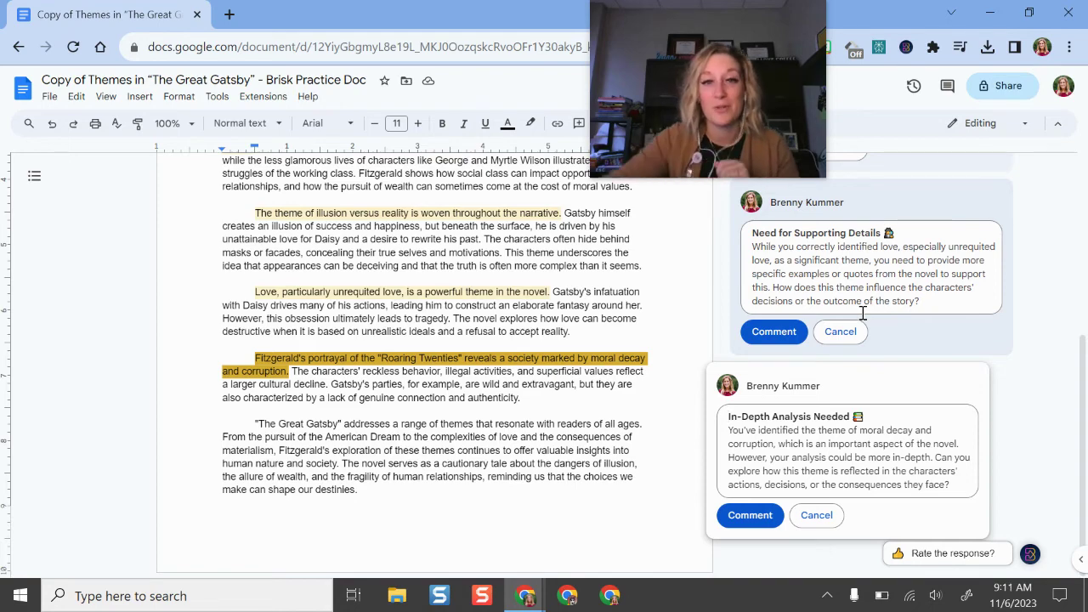
Step: Post Brisk's suggested comments: More Detail Needed, Clarification Needed, Deeper Analysis Required, Need for Supporting Details, and In-Depth Analysis Needed
{"action": "scroll", "coordinate": [861, 334], "scroll_direction": "up", "scroll_amount": 4}
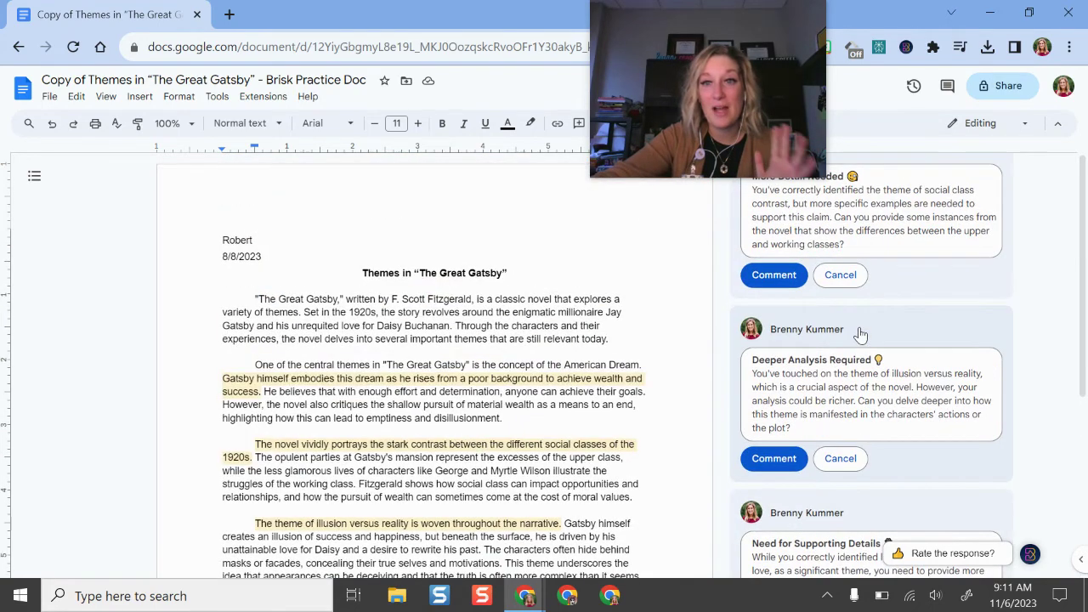
{"action": "left_click", "coordinate": [783, 282]}
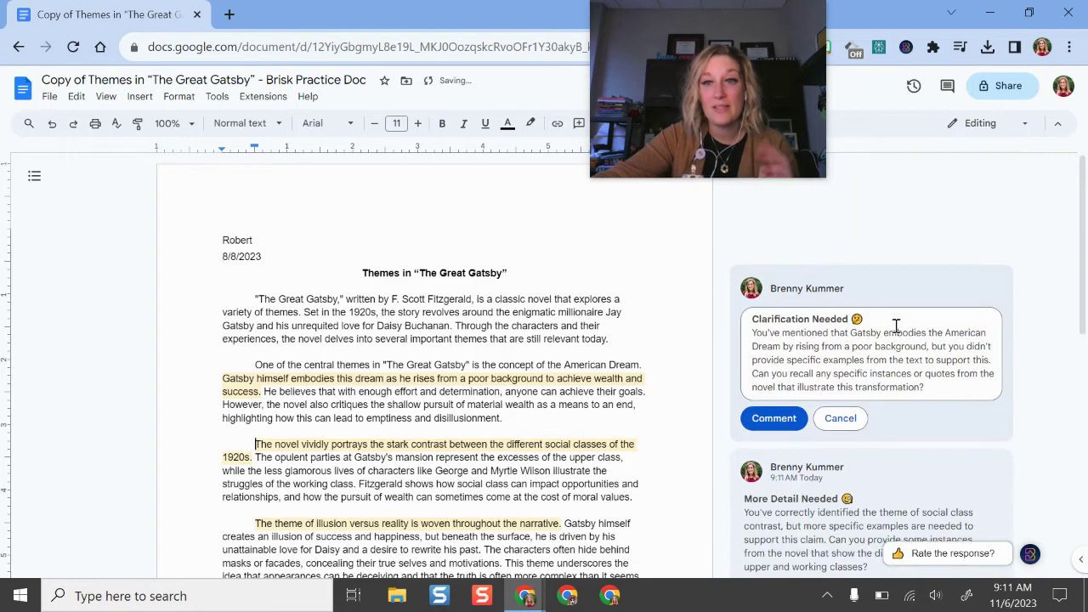
{"action": "left_click", "coordinate": [778, 419]}
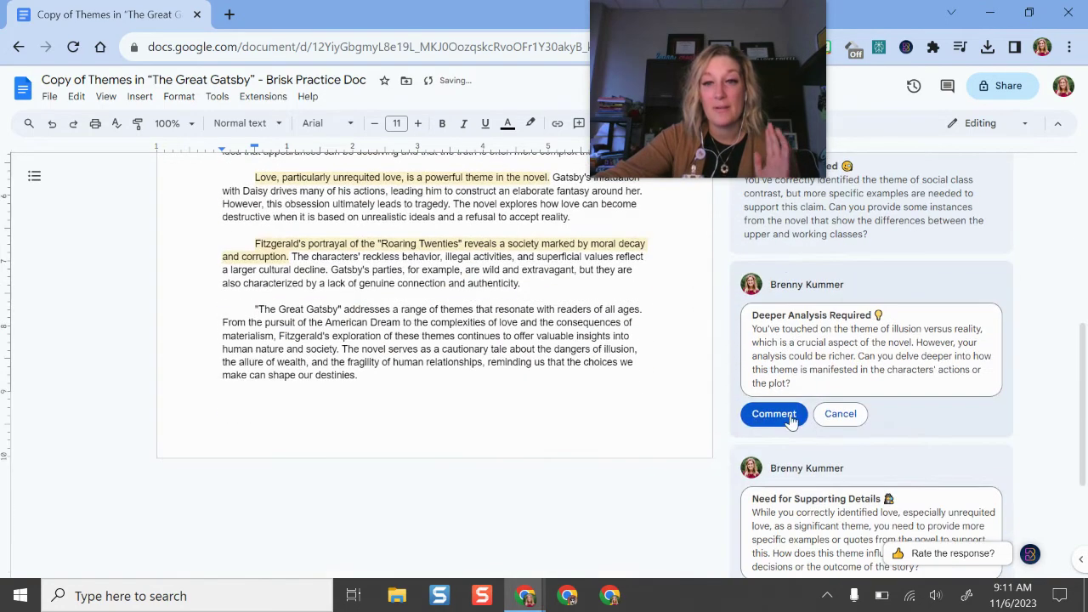
{"action": "left_click", "coordinate": [790, 419]}
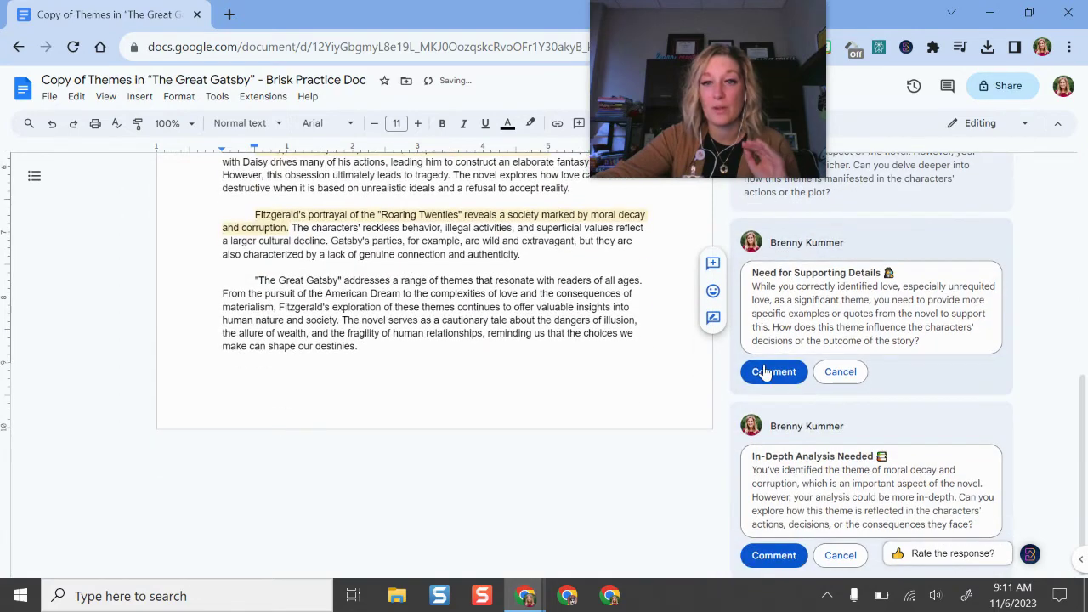
{"action": "left_click", "coordinate": [763, 372]}
{"action": "left_click", "coordinate": [773, 554]}
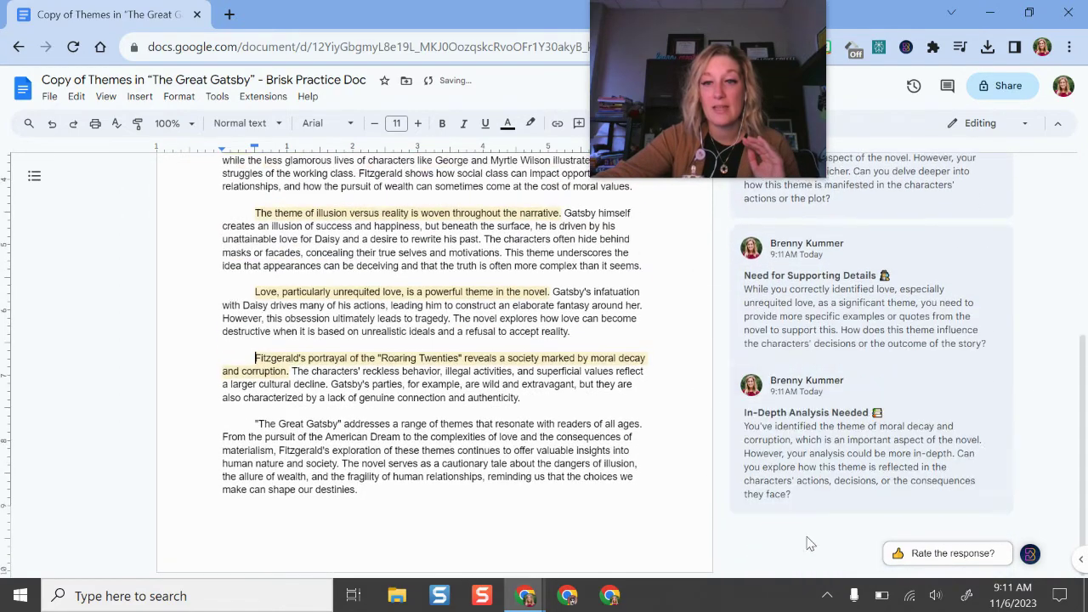
{"action": "left_click", "coordinate": [900, 330]}
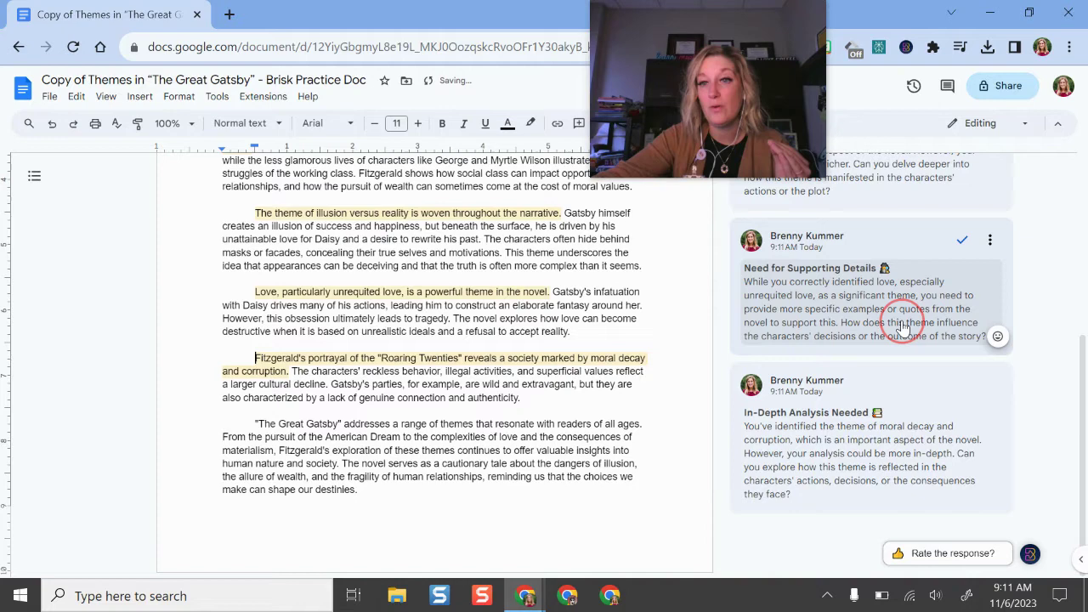
{"action": "left_click", "coordinate": [782, 448]}
{"action": "type", "text": "@"}
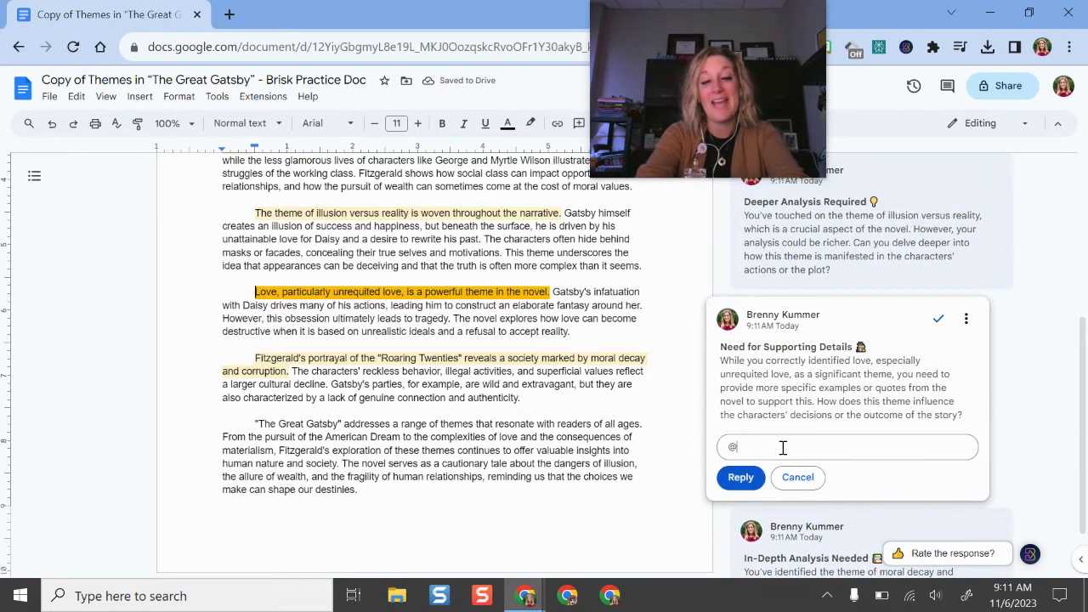
{"action": "key", "text": "BackSpace"}
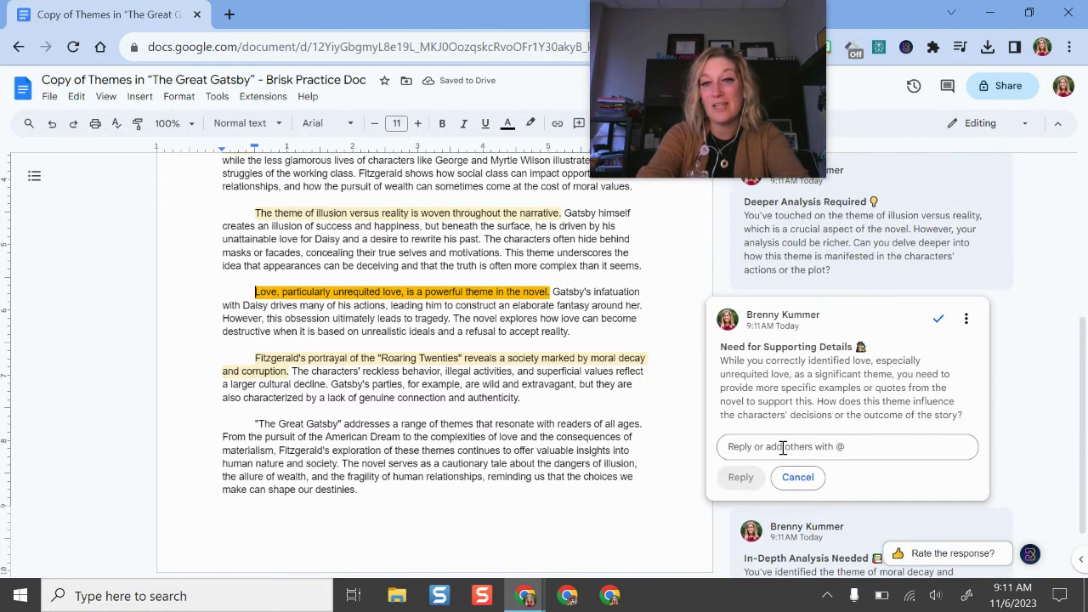
{"action": "left_click", "coordinate": [1039, 376]}
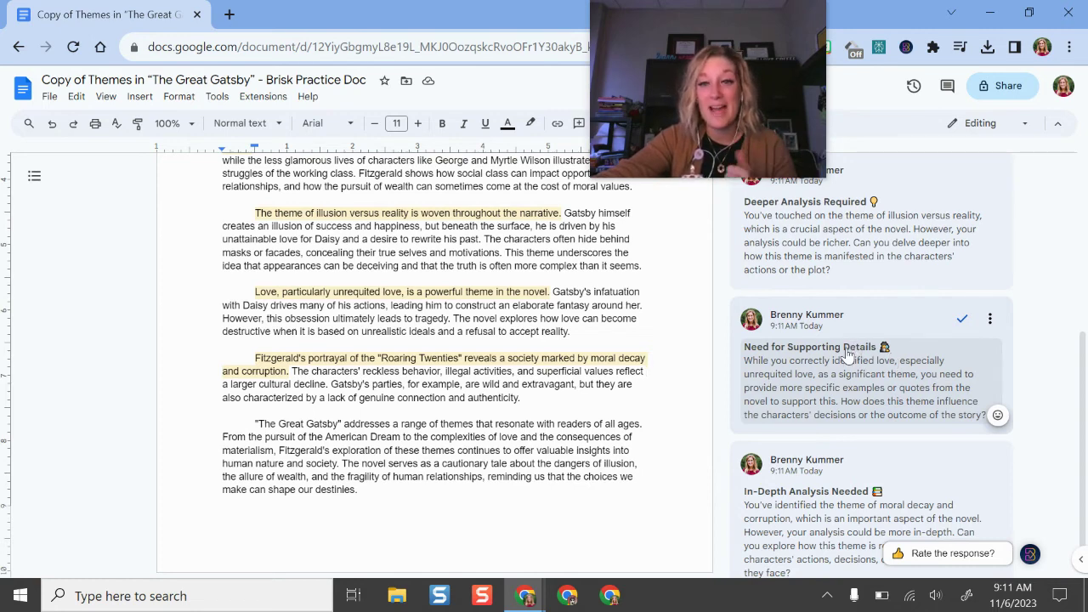
Step: Open Brisk's tool options again for the commented essay
{"action": "scroll", "coordinate": [926, 459], "scroll_direction": "down", "scroll_amount": 1}
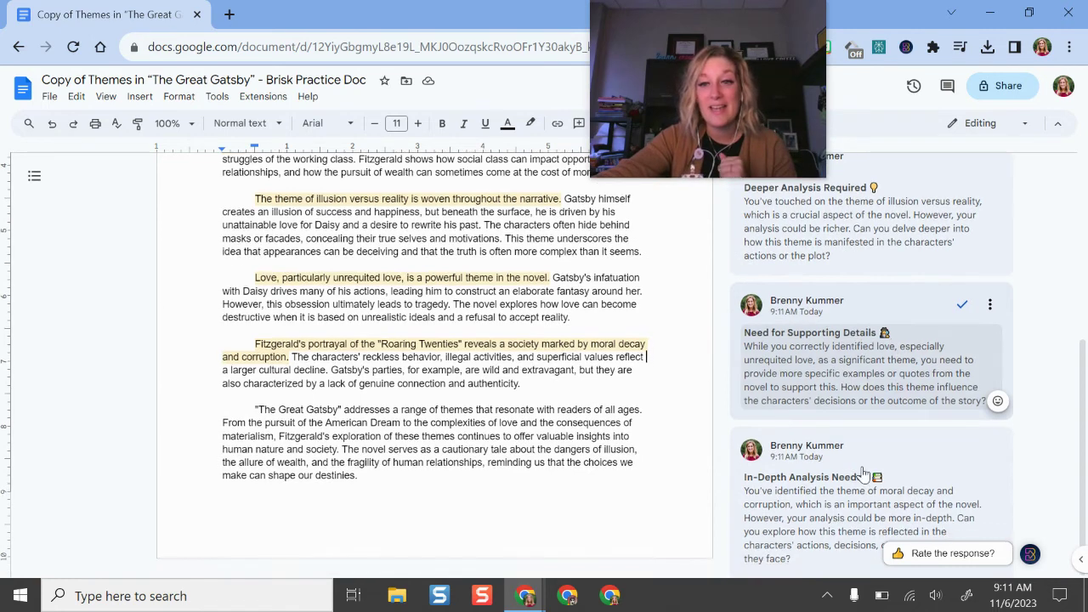
{"action": "left_click", "coordinate": [1029, 552]}
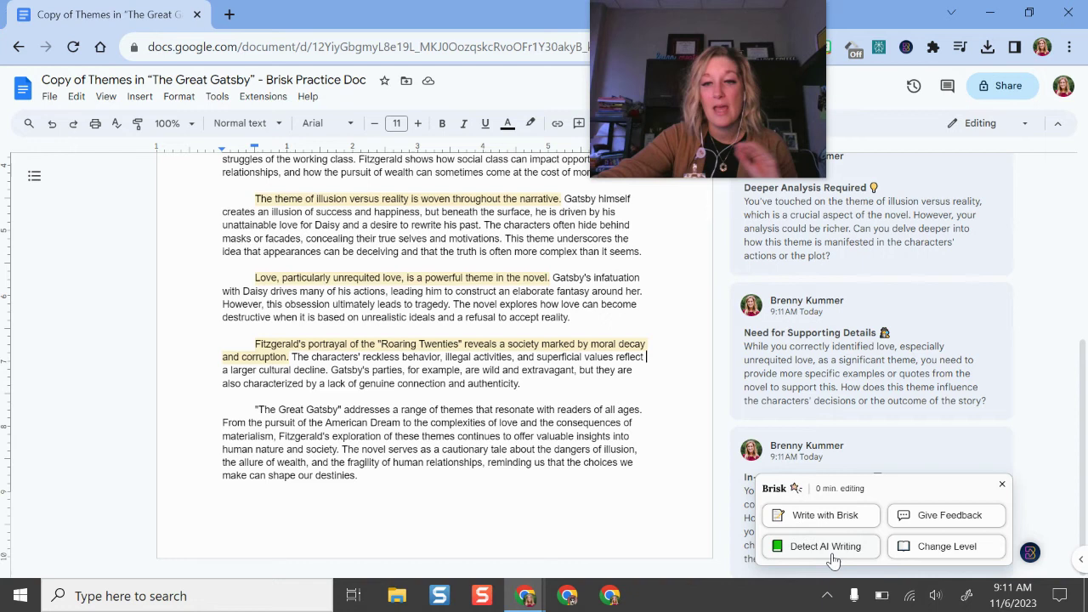